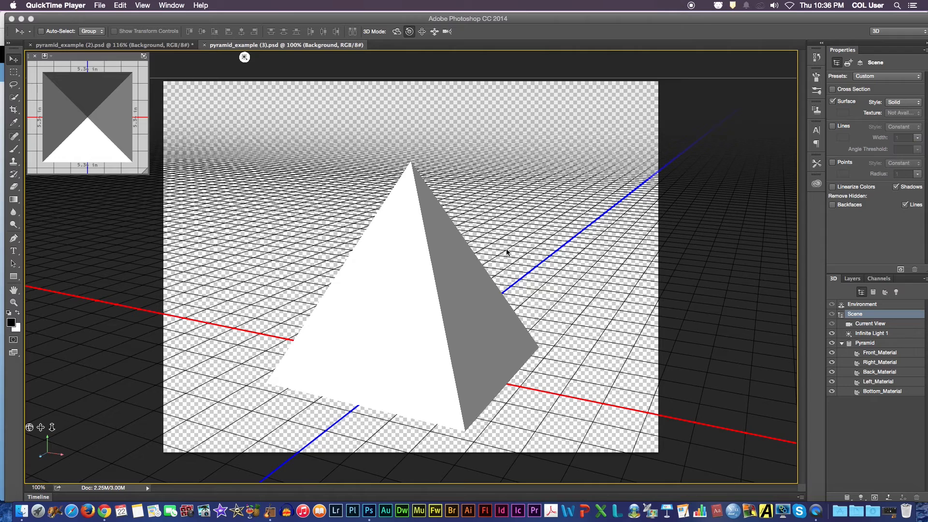
- Orbit the scene camera around the pyramid to view it from a different side and a lower angle
left_click(396, 32)
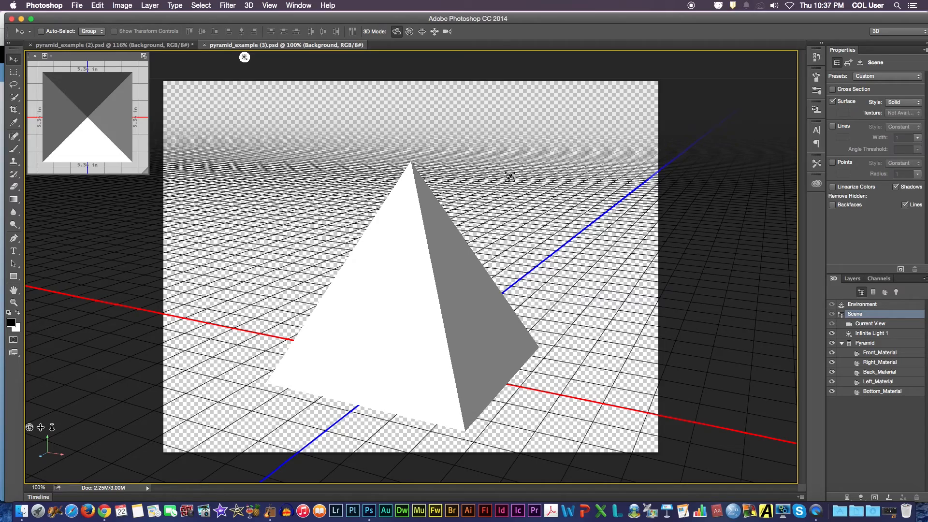
left_click_drag(524, 176, 603, 220)
left_click_drag(344, 57, 418, 179)
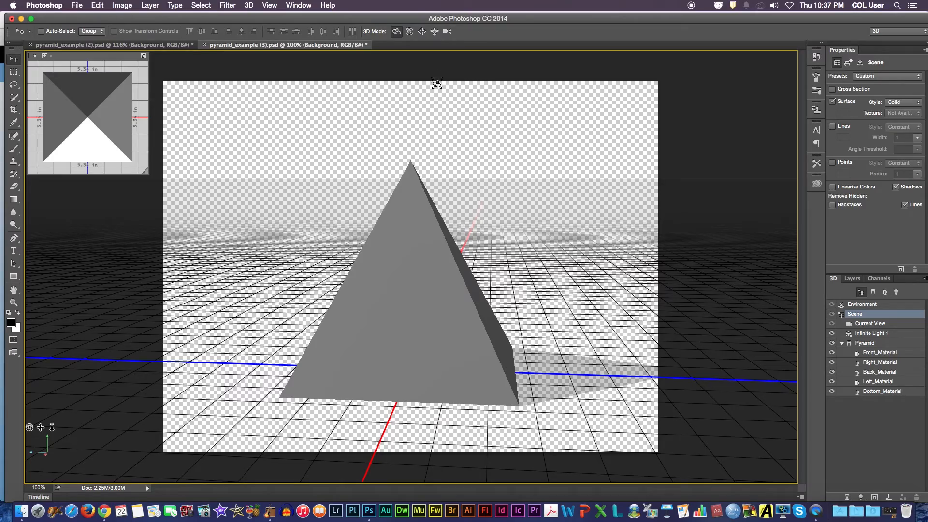
- Roll the scene camera slightly and pan it so the pyramid sits higher and further right in the view
left_click(409, 31)
left_click_drag(530, 158, 526, 393)
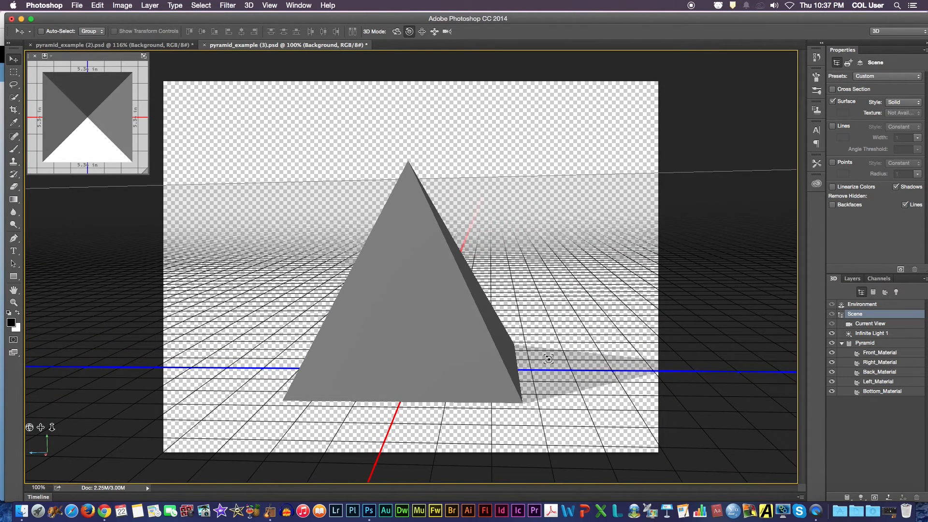
left_click(422, 32)
left_click_drag(529, 205, 582, 153)
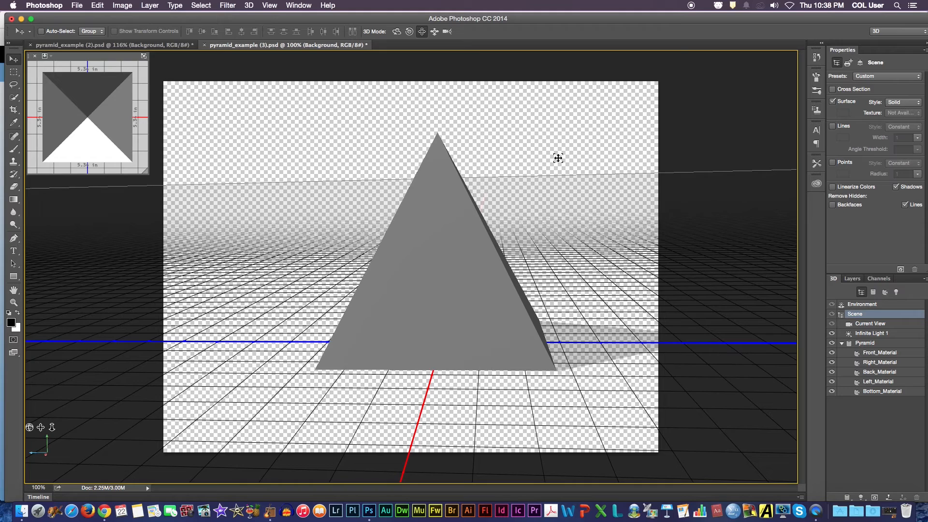
- Slide the scene camera, and zoom it out so the pyramid appears slightly smaller
left_click(434, 31)
mouse_move(513, 164)
left_mouse_down()
mouse_move(520, 454)
mouse_move(544, 55)
mouse_move(242, 89)
mouse_move(716, 180)
mouse_move(503, 161)
mouse_move(514, 164)
left_mouse_up()
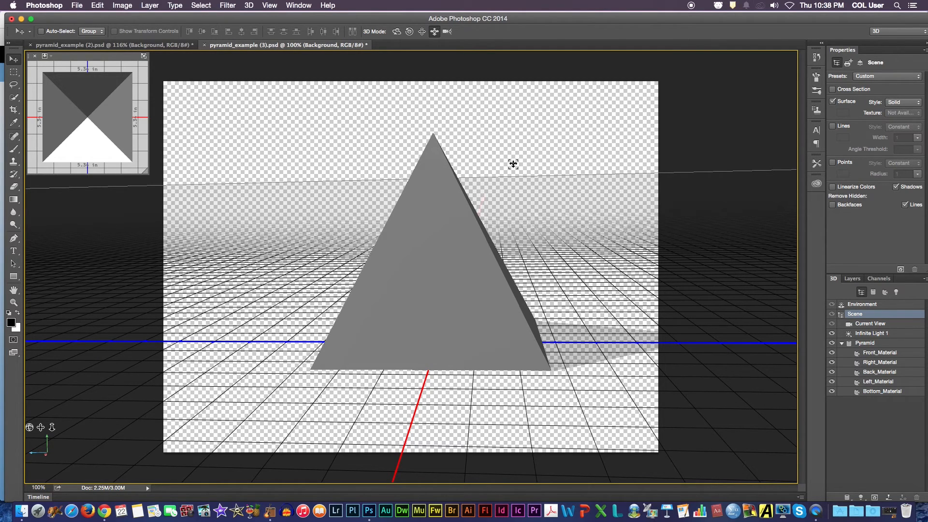
left_click(446, 32)
left_click_drag(537, 179, 515, 224)
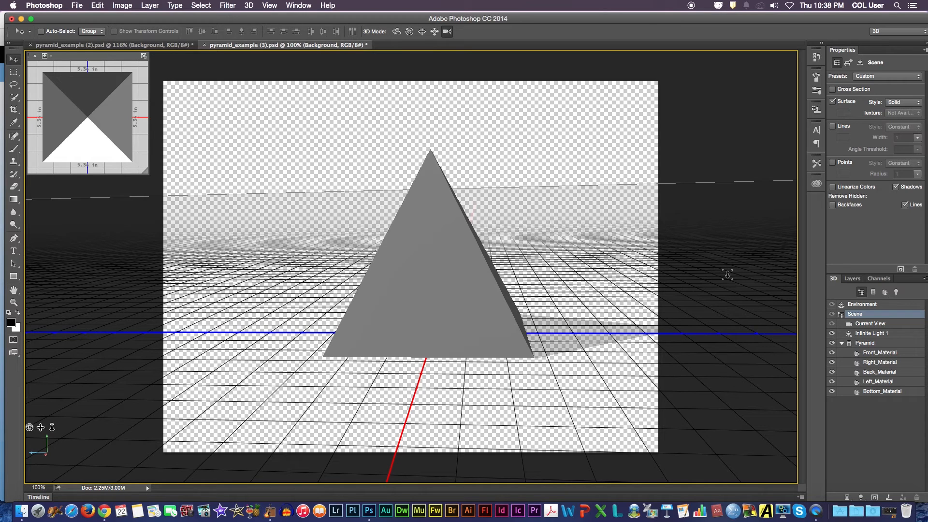
- Select the Pyramid mesh and rotate it slightly around its vertical axis
left_click(858, 343)
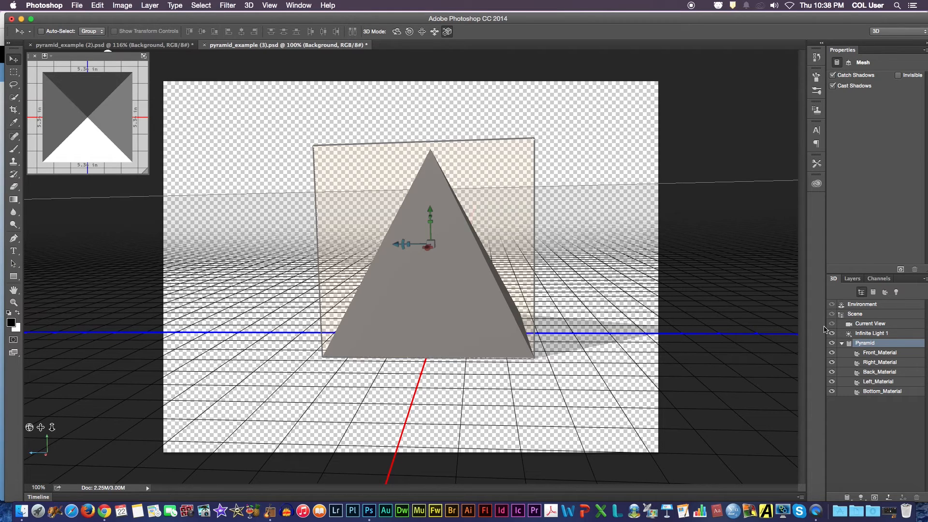
left_click(400, 32)
left_click_drag(581, 179, 600, 180)
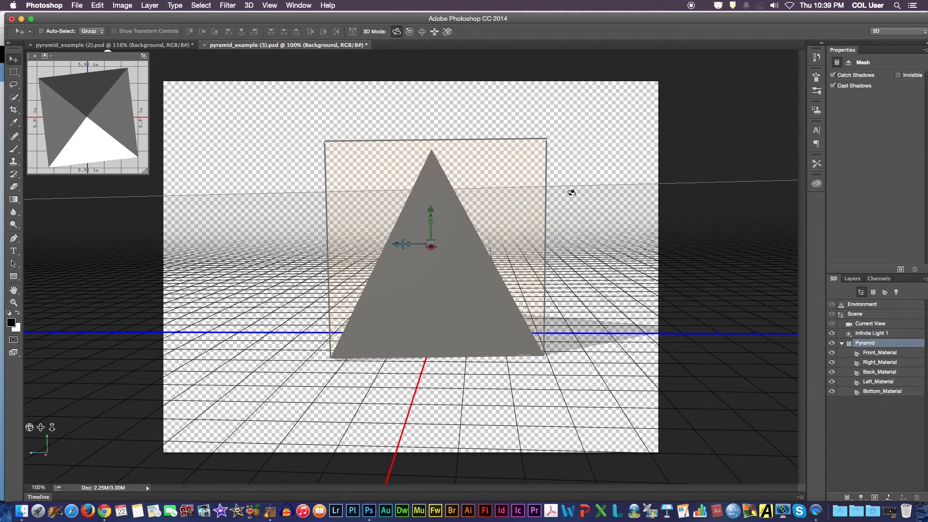
- Roll the pyramid mesh slightly, and shift it a little upward in the scene with the object pan mode
left_click(409, 31)
mouse_move(600, 227)
left_mouse_down()
mouse_move(566, 145)
mouse_move(429, 124)
mouse_move(360, 187)
mouse_move(328, 418)
mouse_move(428, 450)
mouse_move(541, 448)
mouse_move(290, 411)
mouse_move(175, 170)
mouse_move(152, 147)
mouse_move(166, 120)
mouse_move(547, 158)
mouse_move(599, 240)
left_mouse_up()
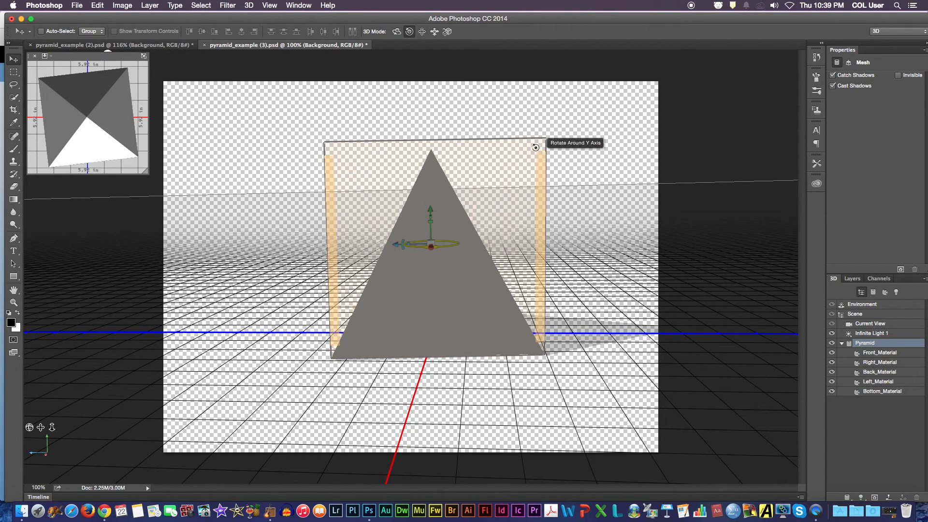
left_click_drag(613, 208, 427, 274)
left_click_drag(550, 164, 605, 188)
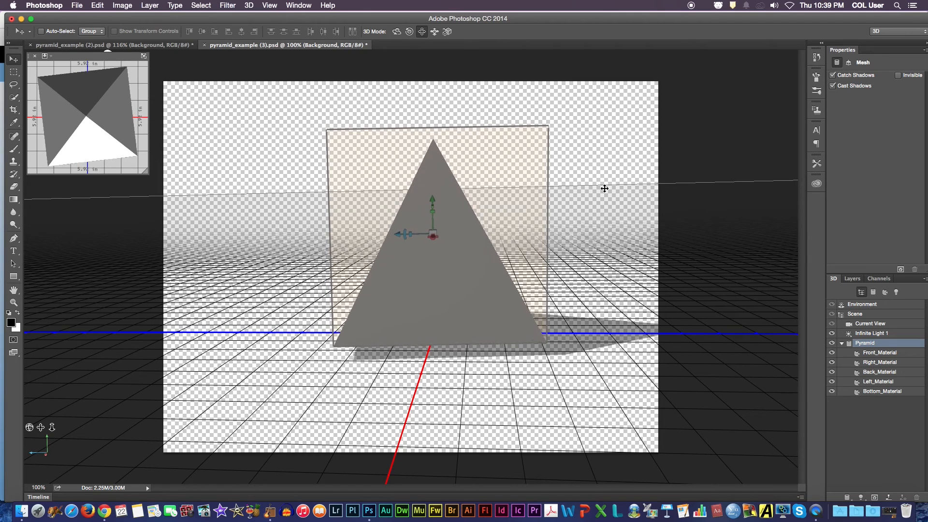
- Slide the pyramid mesh closer to the camera and scale it down uniformly
left_click(434, 32)
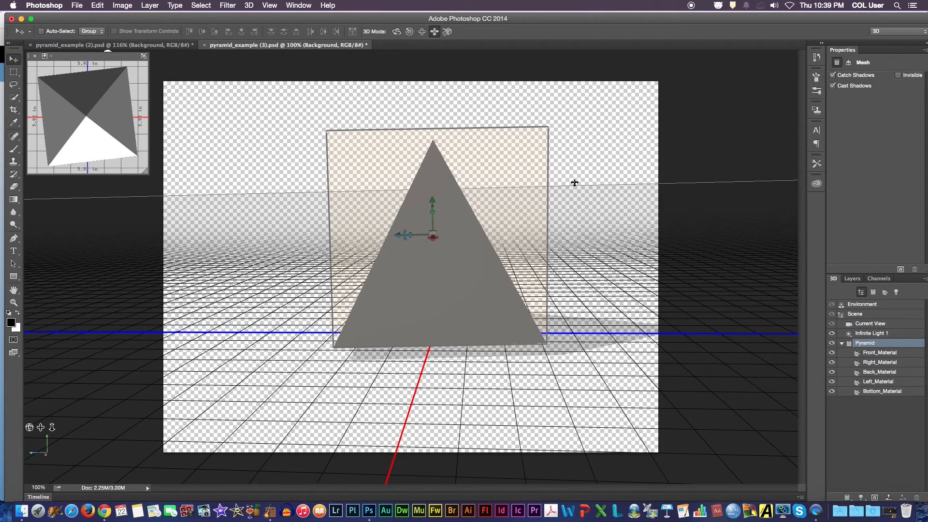
mouse_move(574, 183)
left_mouse_down()
mouse_move(573, 425)
mouse_move(581, 68)
mouse_move(566, 170)
mouse_move(352, 166)
mouse_move(454, 188)
mouse_move(782, 199)
mouse_move(573, 191)
left_mouse_up()
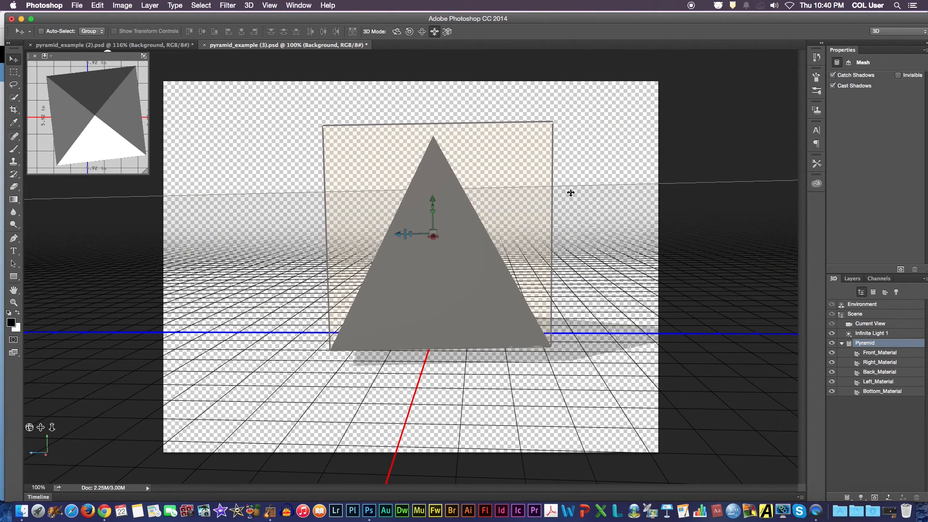
left_click(448, 32)
left_click_drag(613, 171, 596, 187)
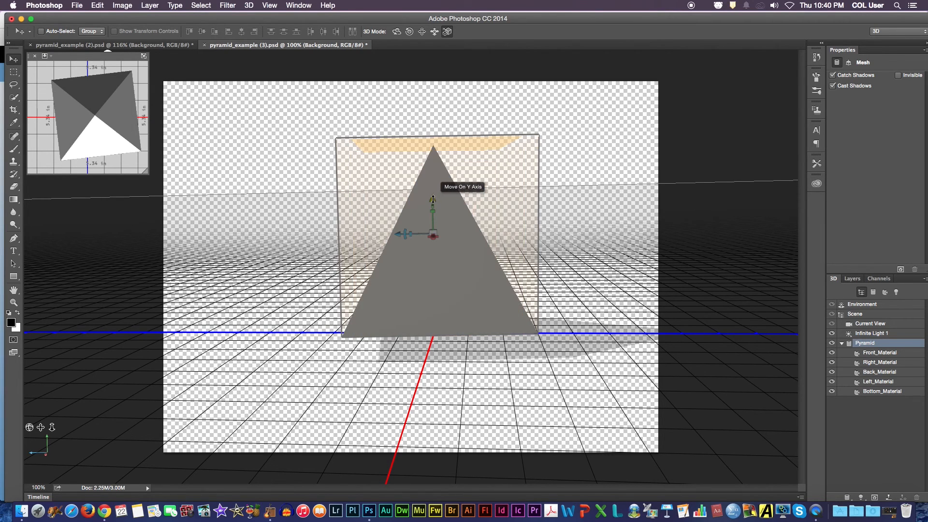
- Use the Y-axis handles of the pyramid's on-canvas 3D widget to raise, shorten and slightly rotate it
mouse_move(433, 199)
left_mouse_down()
mouse_move(441, 88)
mouse_move(449, 253)
mouse_move(462, 298)
mouse_move(448, 258)
mouse_move(396, 198)
mouse_move(405, 193)
mouse_move(376, 198)
mouse_move(448, 202)
mouse_move(451, 138)
mouse_move(461, 211)
mouse_move(463, 184)
mouse_move(435, 188)
left_mouse_up()
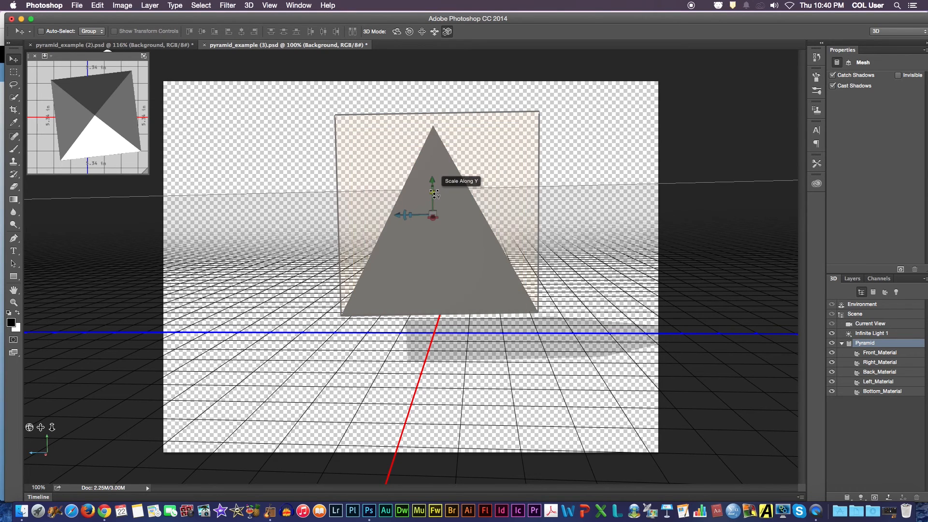
mouse_move(434, 194)
left_mouse_down()
mouse_move(432, 270)
mouse_move(433, 200)
left_mouse_up()
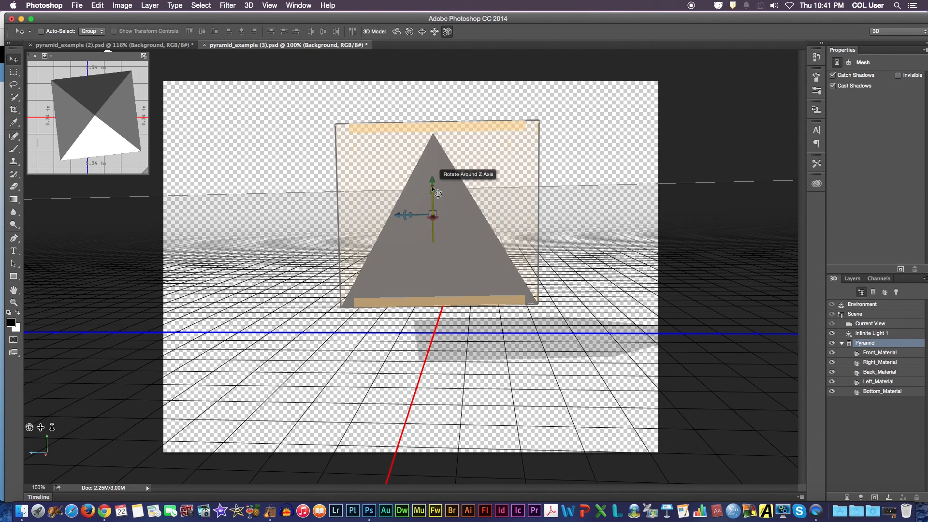
left_click_drag(433, 189, 394, 198)
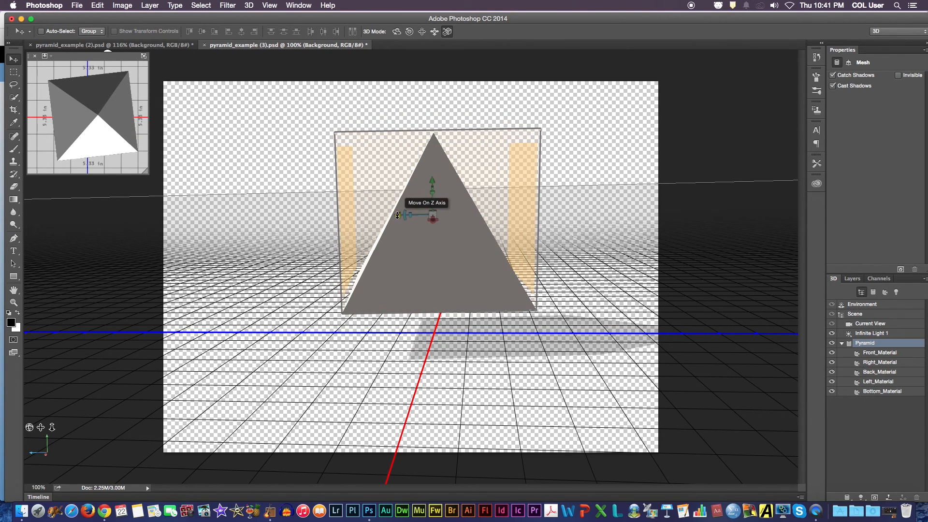
- Move the pyramid along the Z axis and tilt it around the X axis with the on-canvas 3D widget
left_click_drag(397, 215, 414, 235)
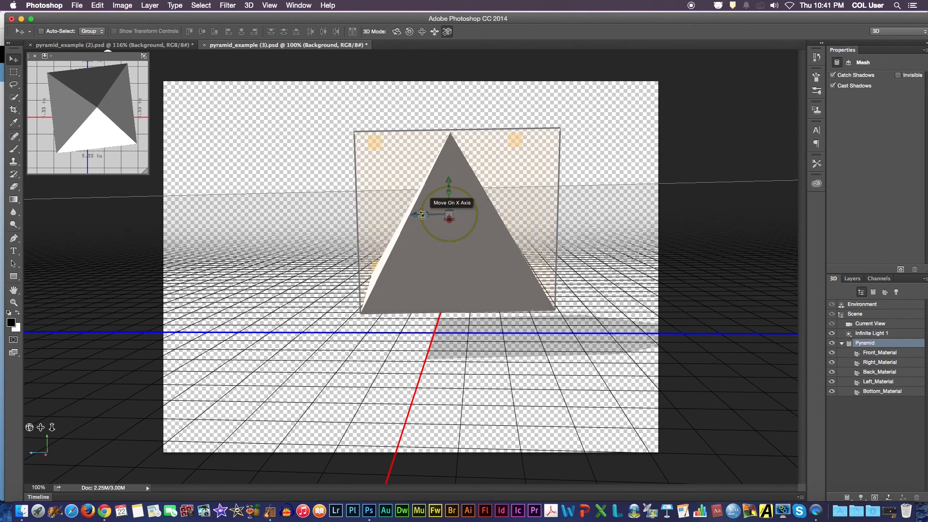
left_click_drag(422, 214, 436, 97)
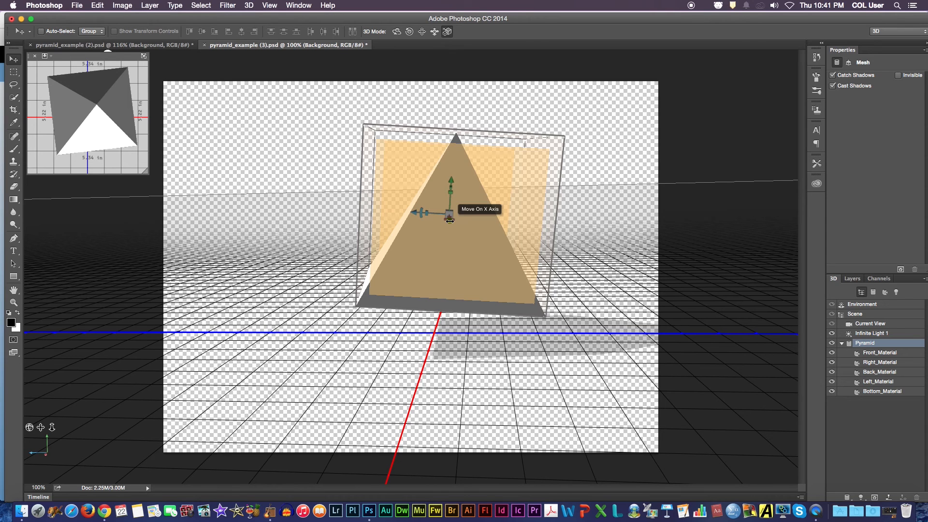
- Move the pyramid toward the camera along the X axis and enlarge it along X using the on-canvas 3D widget
left_click_drag(449, 220, 460, 289)
left_click_drag(466, 236, 429, 307)
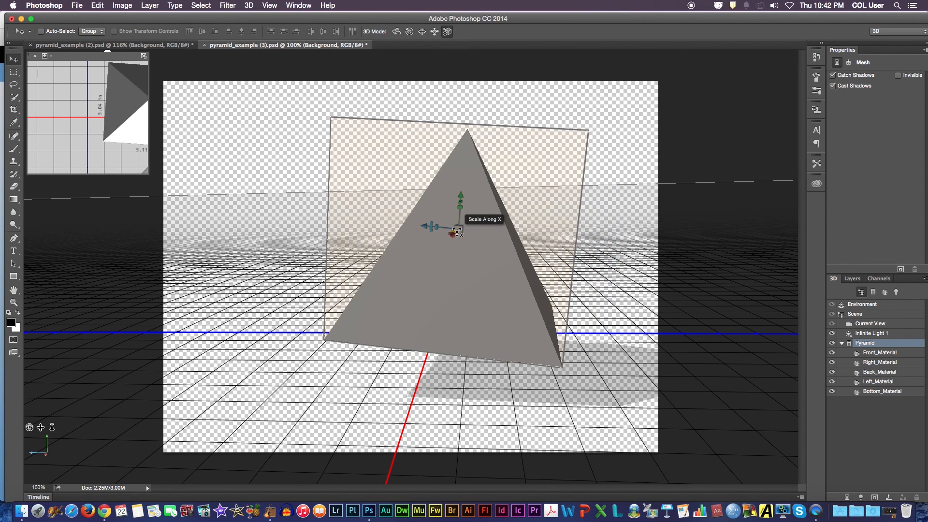
left_click_drag(452, 230, 469, 287)
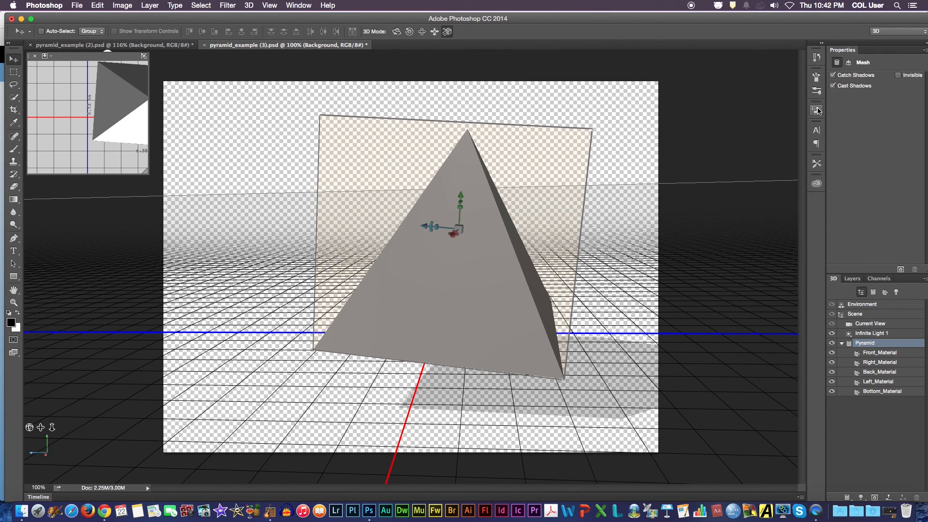
- Set the pyramid's rotation coordinates to X 45°, Y 0° and Z -90°
left_click(848, 63)
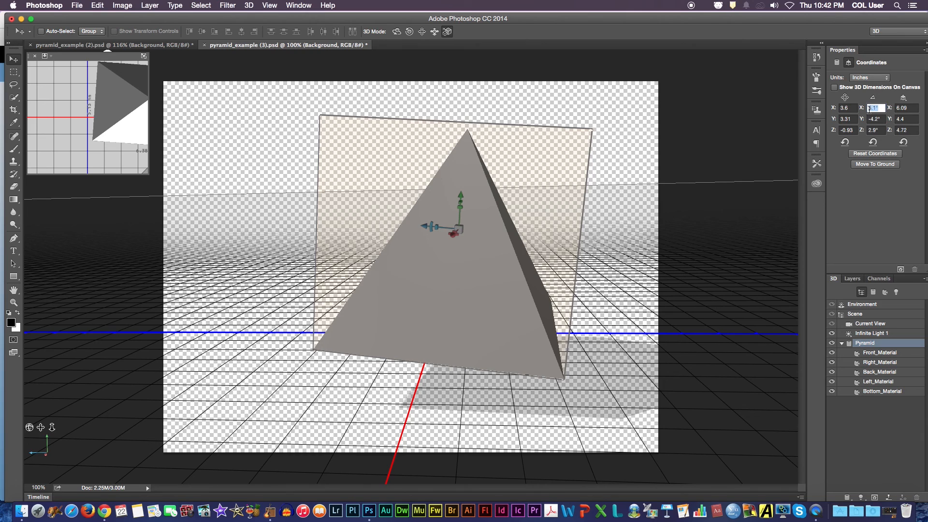
type("45")
key("Tab")
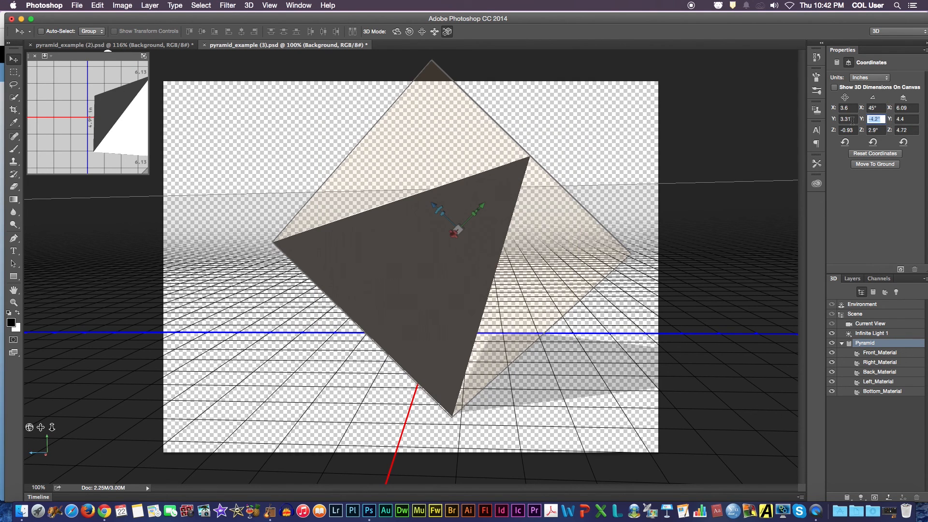
type("0")
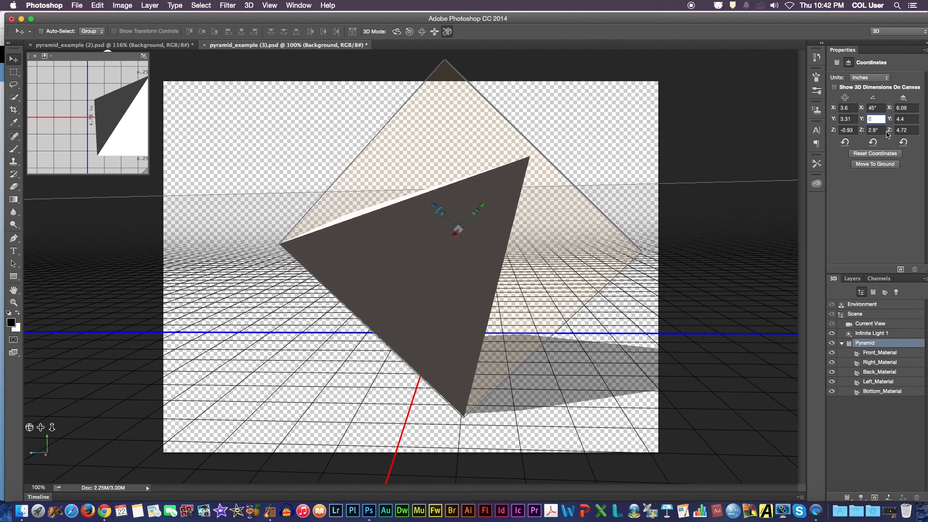
key("Tab")
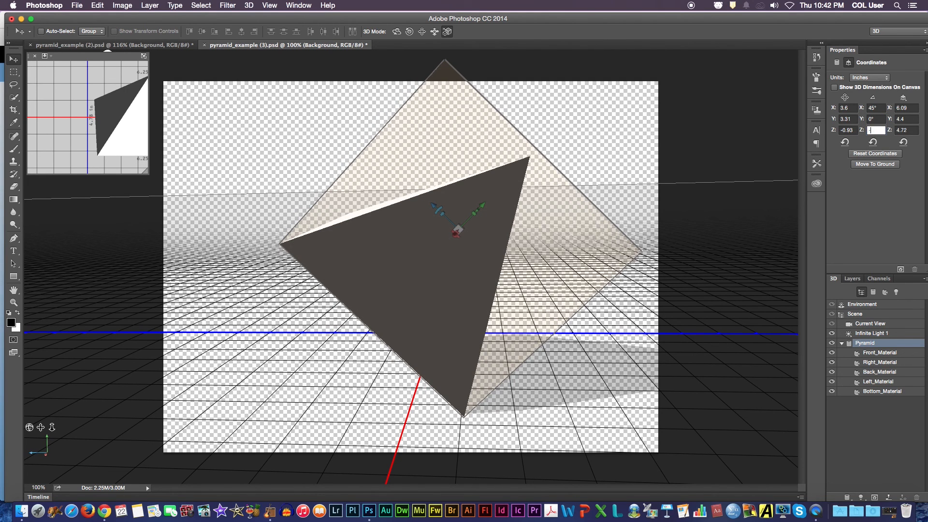
type("-90")
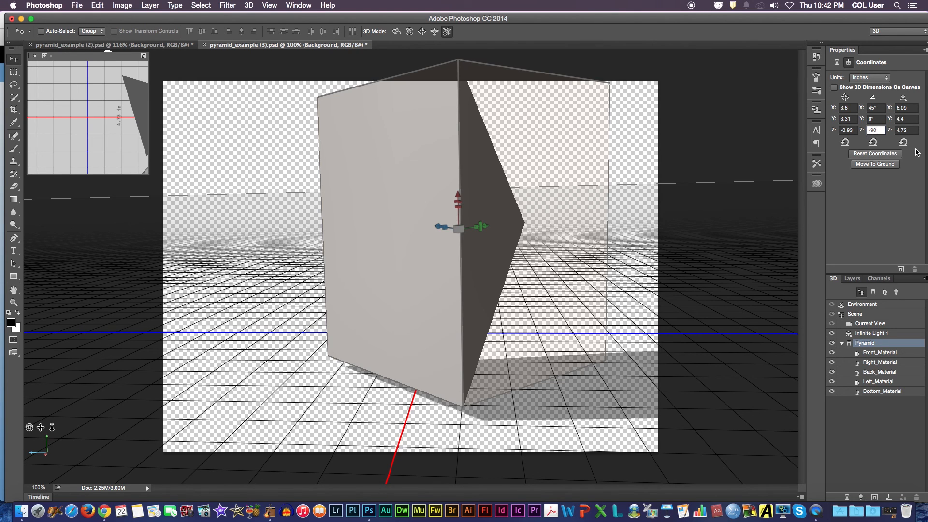
- Reset all of the pyramid's coordinates to their defaults
left_click(876, 108)
left_click(879, 153)
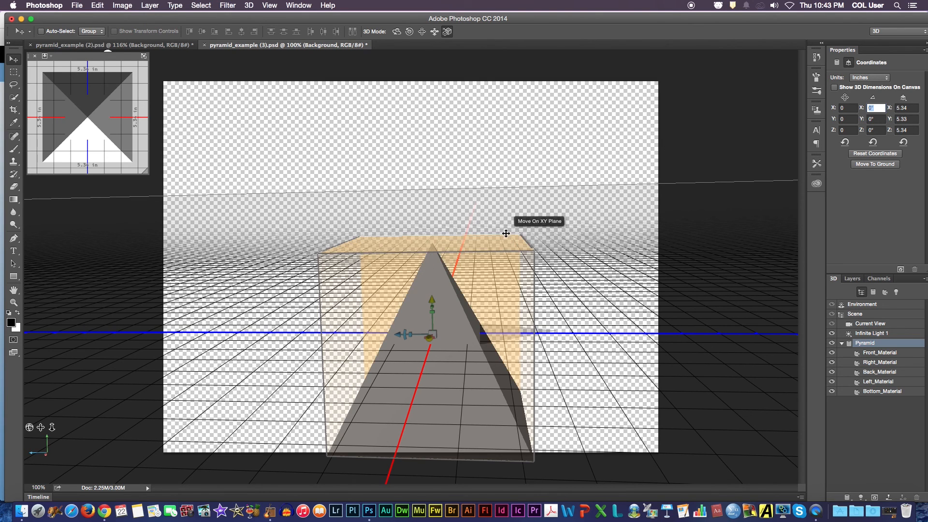
- Raise the pyramid along the Y axis to about 4.65 inches and move it to the ground plane
left_click_drag(437, 297, 440, 145)
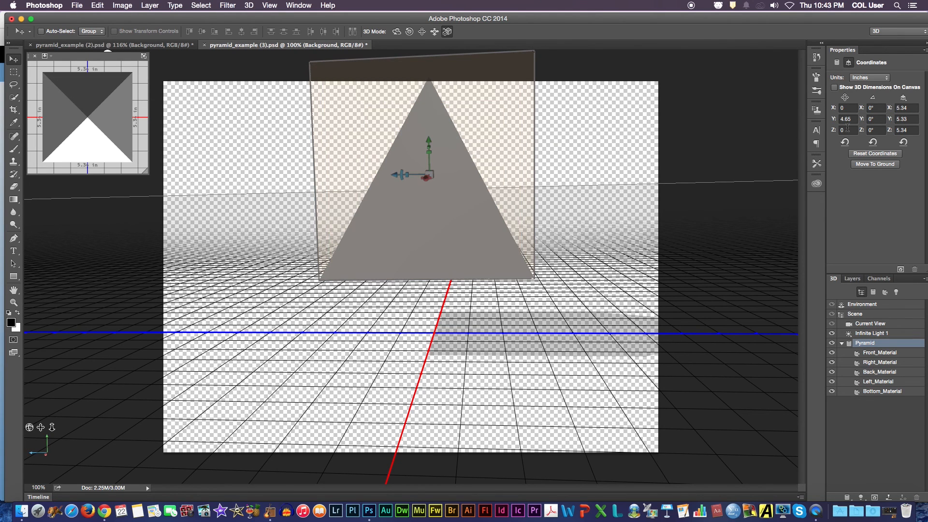
left_click(868, 165)
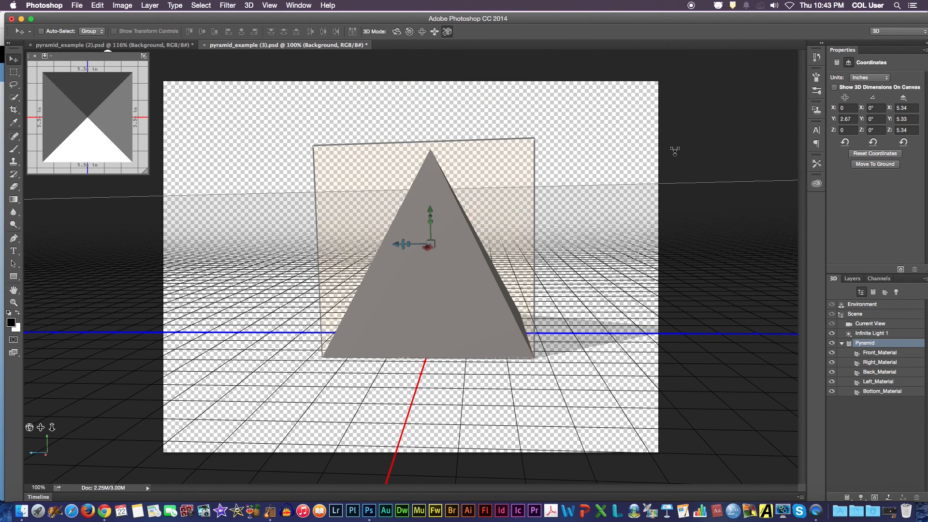